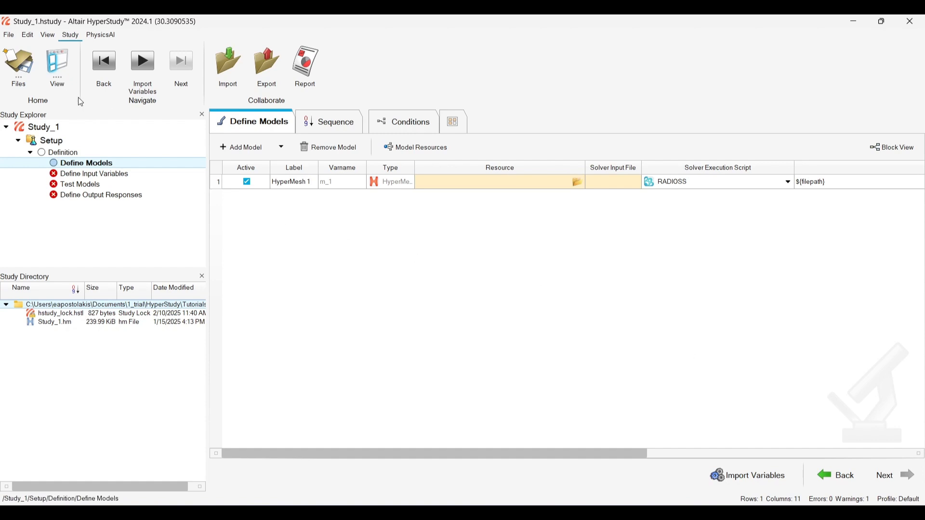
# Register a new solver script of type Access Desktop with the label Access Desktop_test
pyautogui.click(30, 38)
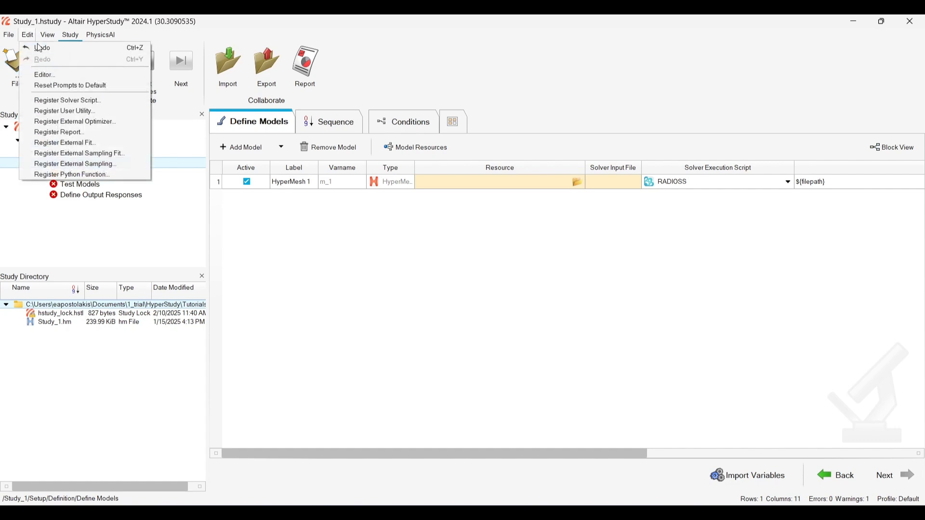
pyautogui.click(53, 98)
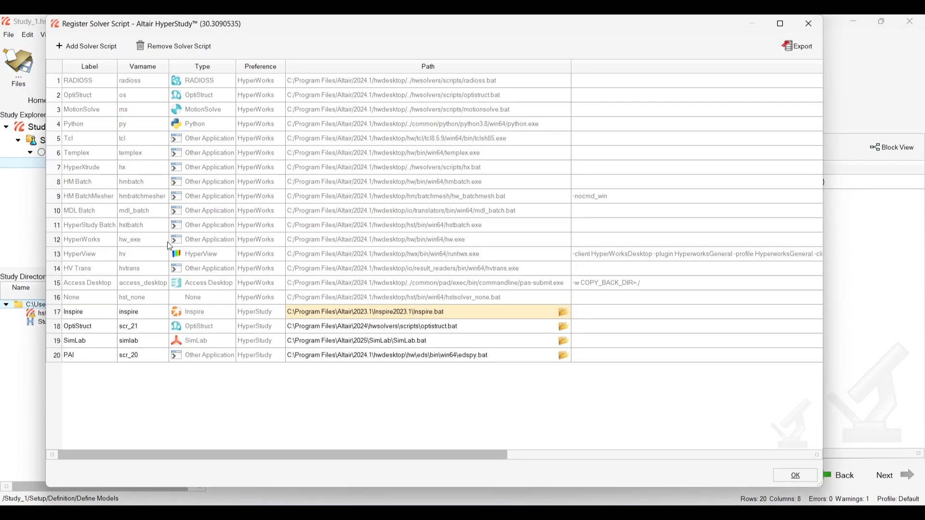
pyautogui.click(86, 47)
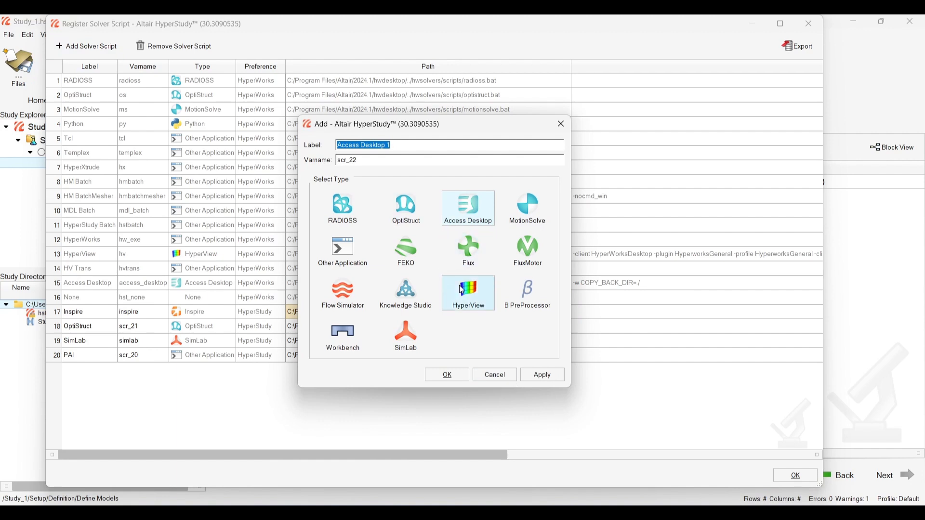
pyautogui.click(397, 147)
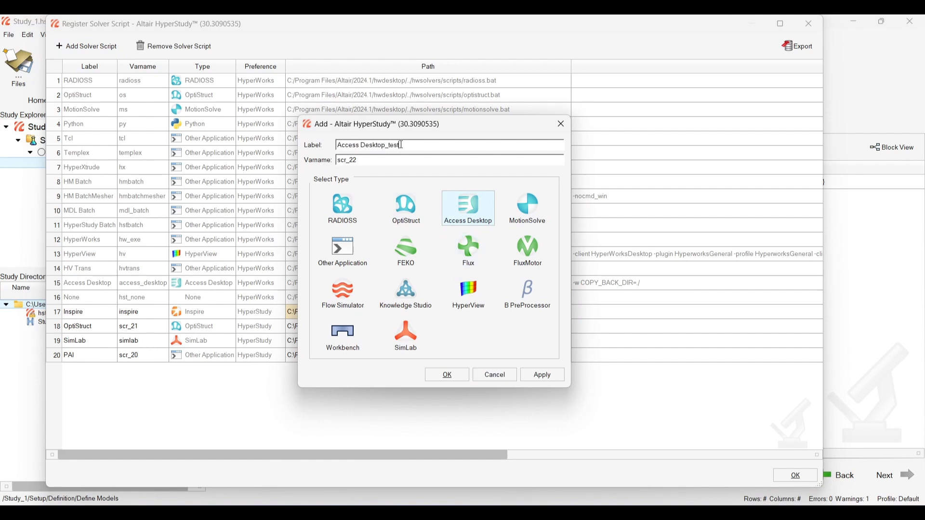
pyautogui.click(447, 376)
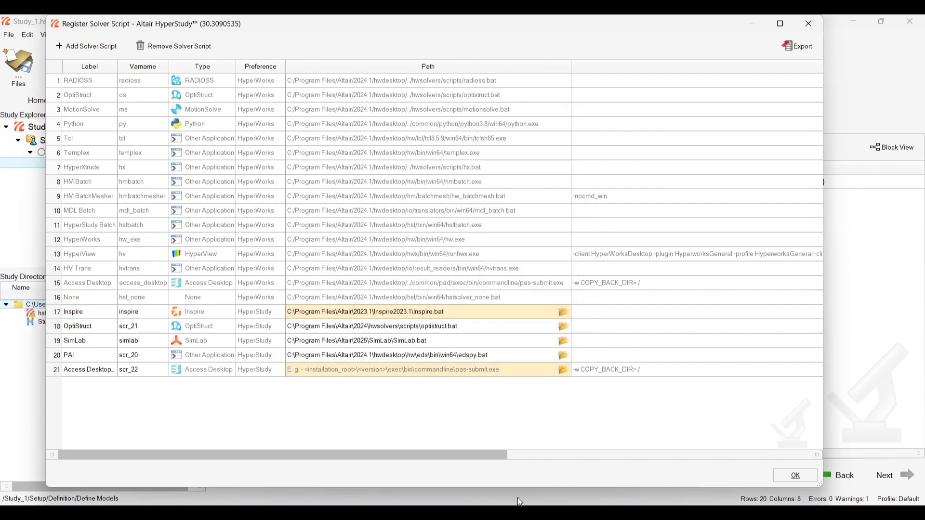
# Switch to File Explorer and copy the path of pas-submit.exe from the exec\bin\commandline folder of Altair Access 2023.2.0
pyautogui.moveTo(521, 503)
pyautogui.click(525, 437)
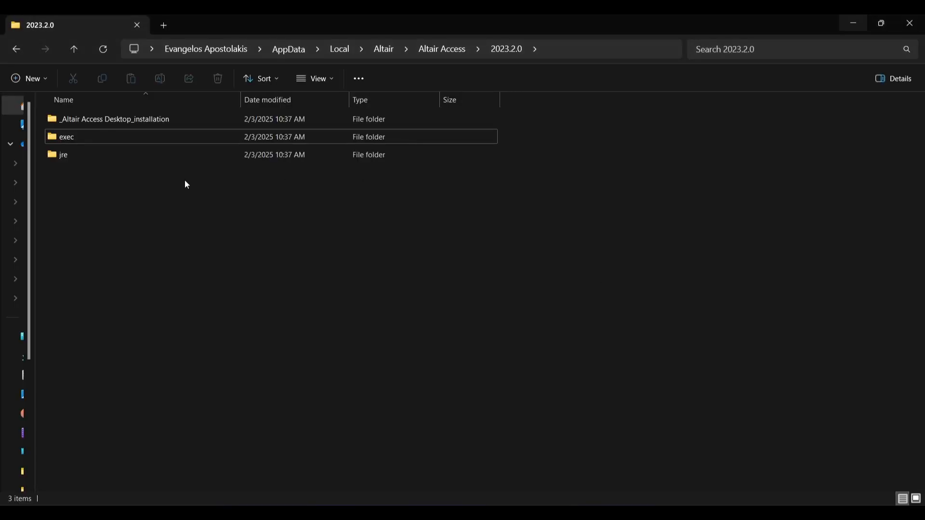
pyautogui.doubleClick(77, 138)
pyautogui.doubleClick(74, 136)
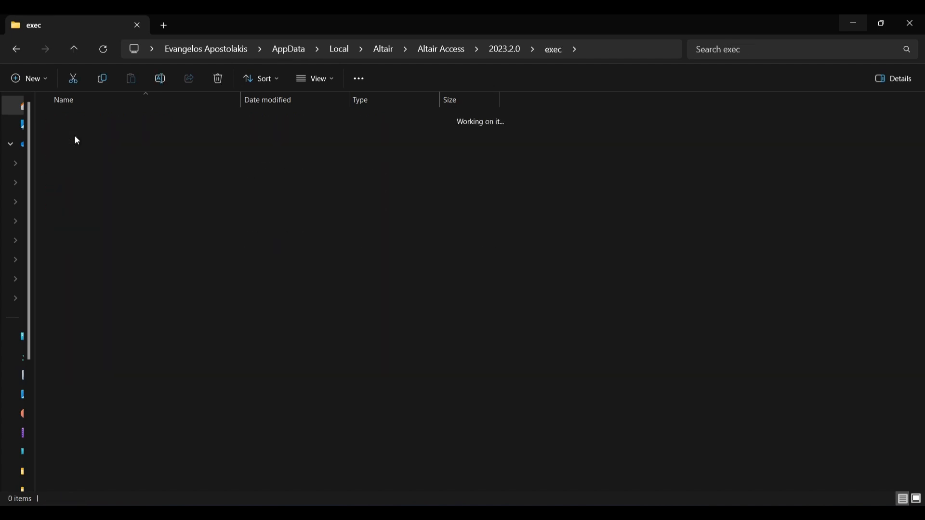
pyautogui.click(75, 120)
pyautogui.doubleClick(74, 119)
pyautogui.scroll(-10, 132, 230)
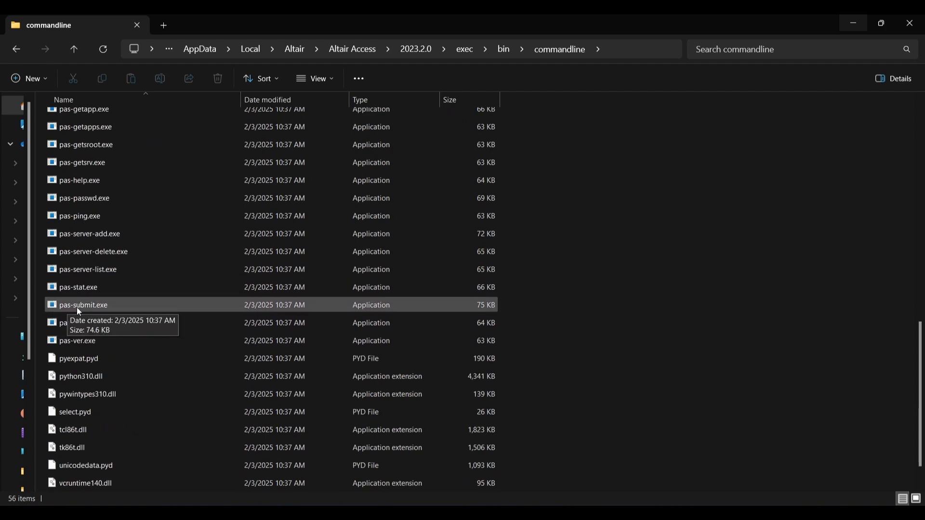
pyautogui.click(97, 312)
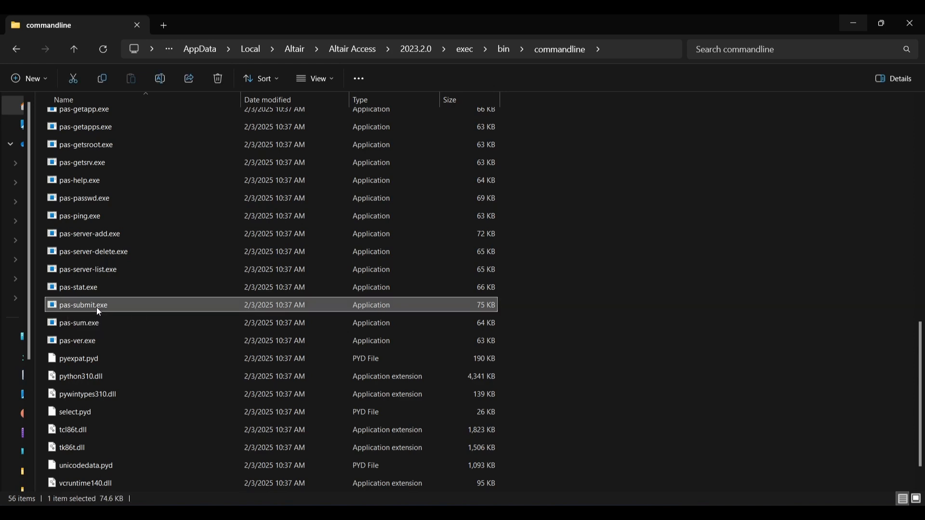
pyautogui.rightClick(96, 307)
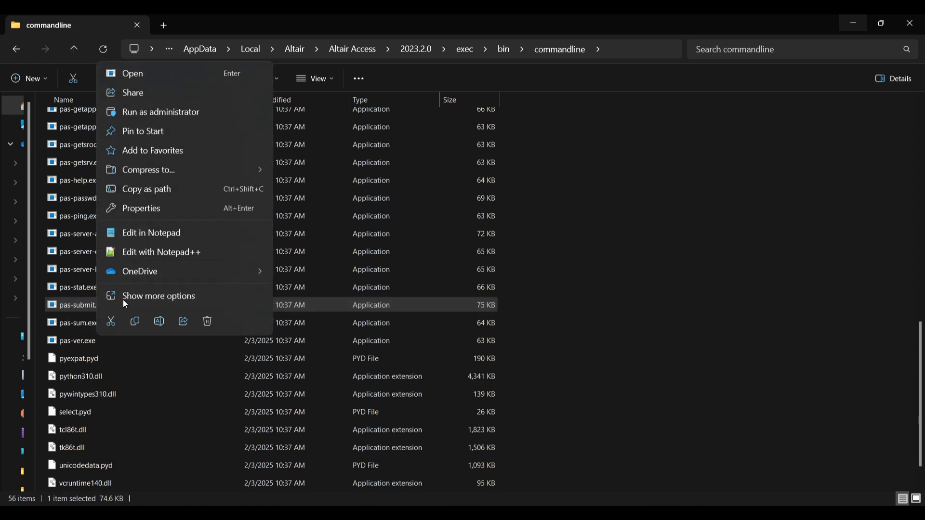
pyautogui.click(161, 189)
# Back in HyperStudy, set the Access Desktop_test script path to the copied pas-submit.exe path and confirm the solver registration
pyautogui.moveTo(611, 496)
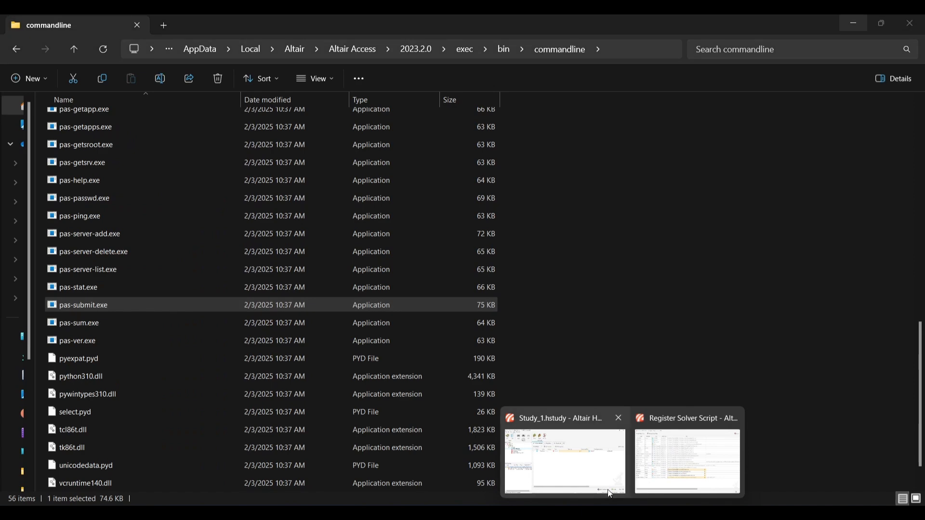
pyautogui.click(660, 470)
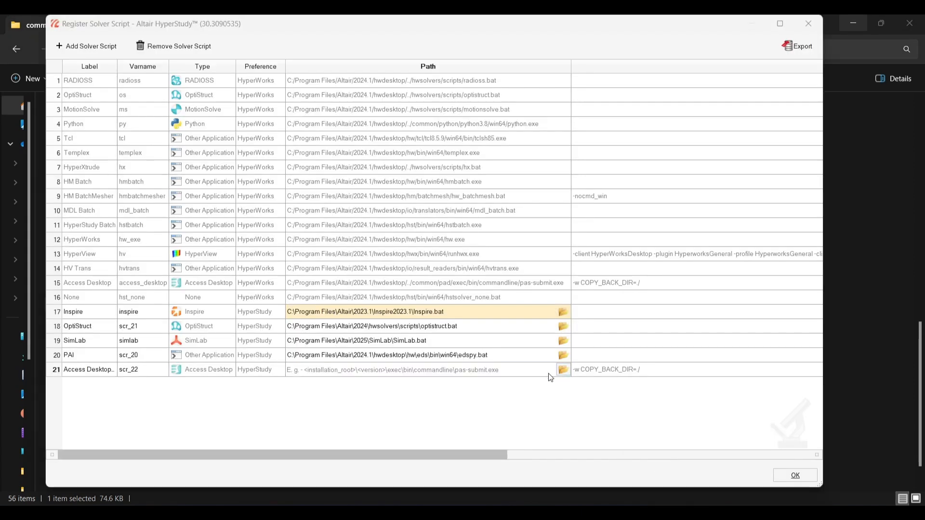
pyautogui.click(562, 370)
pyautogui.hotkey('ctrl', 'v')
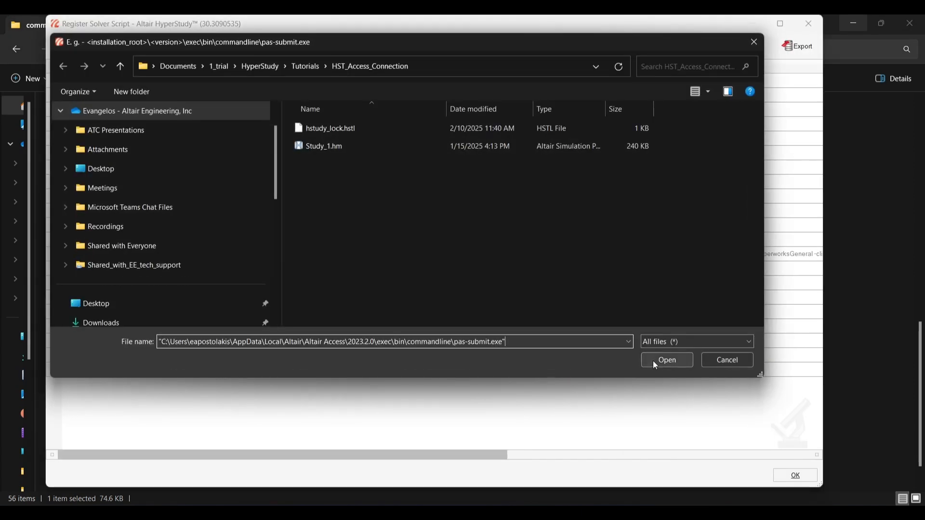
pyautogui.click(667, 360)
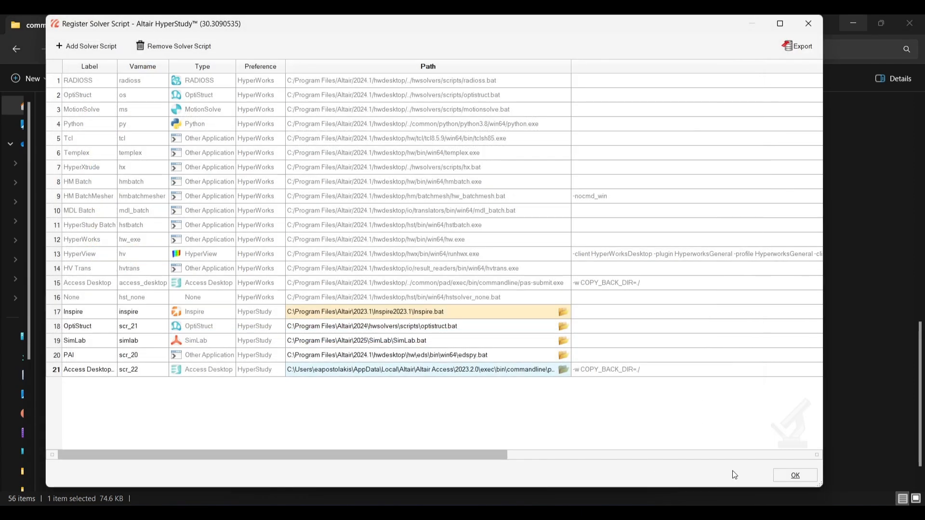
pyautogui.click(795, 475)
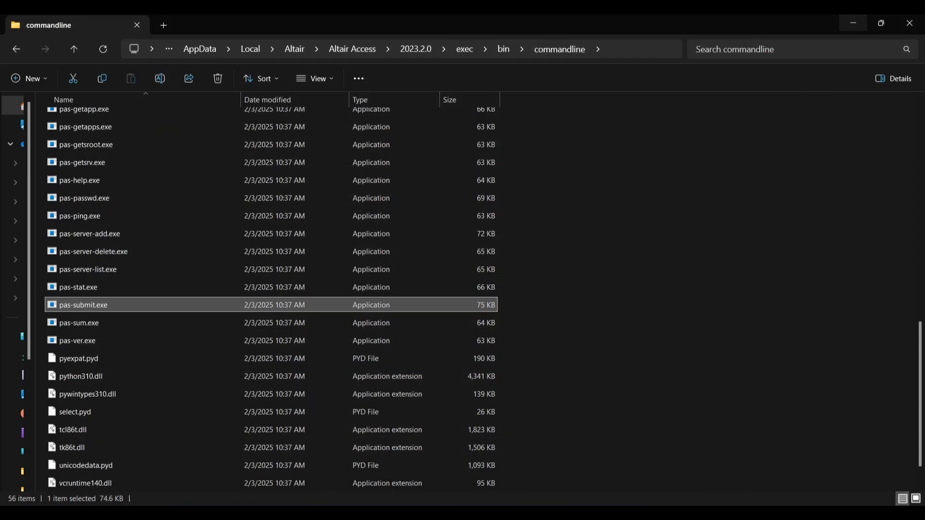
# In the HyperStudy study window, load Study_1.hm as the HyperMesh model's resource and name its solver input file bike_frame.fem
pyautogui.click(559, 514)
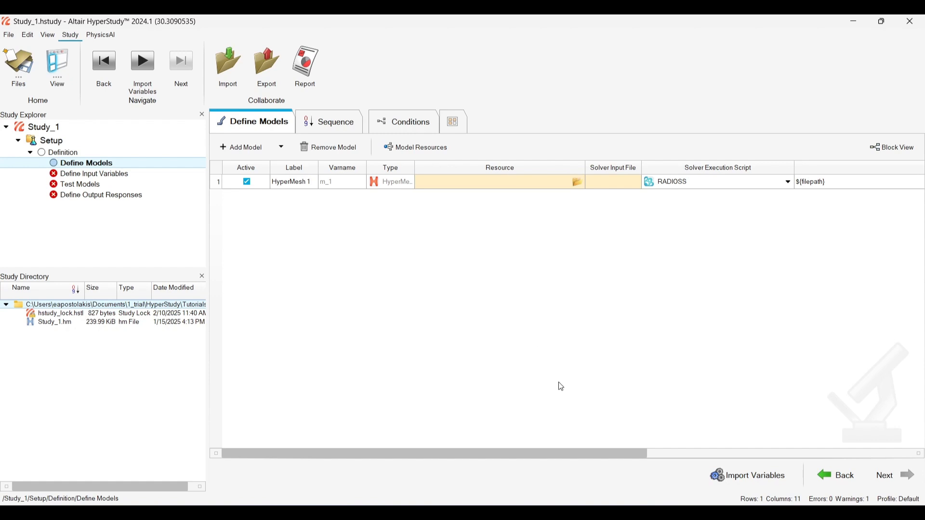
pyautogui.click(577, 183)
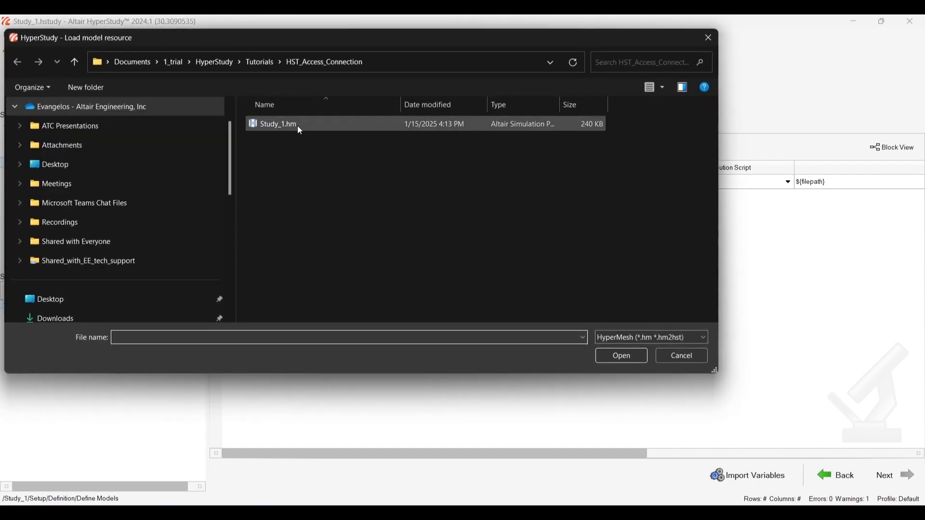
pyautogui.doubleClick(296, 126)
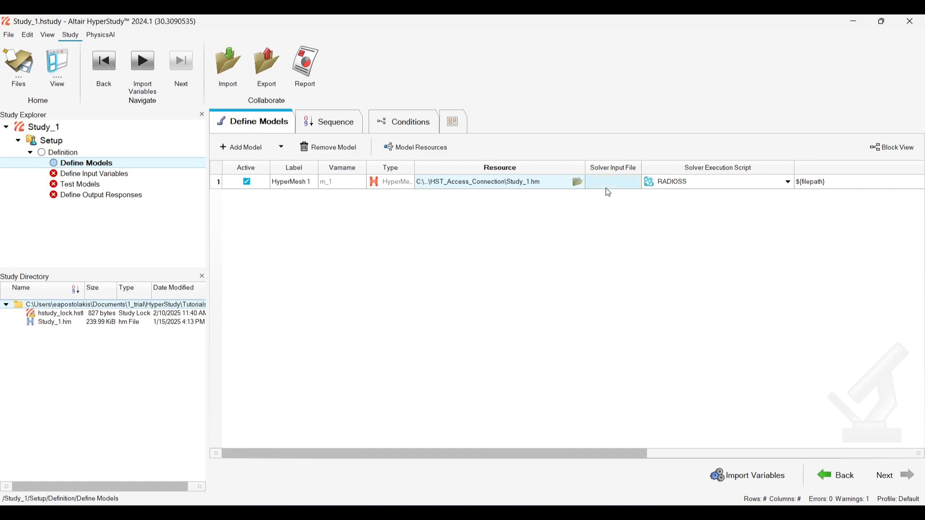
pyautogui.click(607, 187)
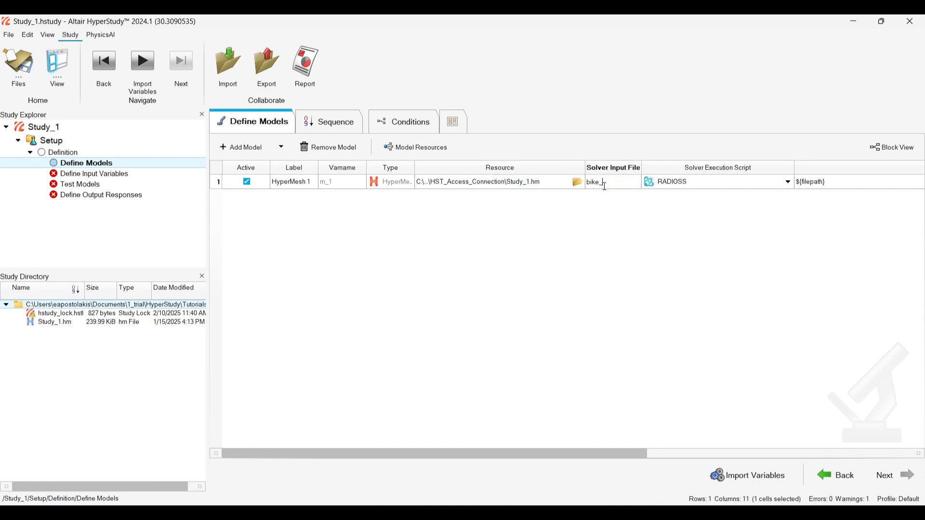
pyautogui.write('bike_frame.fem')
pyautogui.click(637, 244)
# Assign Access Desktop_test as the solver execution script of the HyperMesh model
pyautogui.click(669, 183)
pyautogui.scroll(-4, 677, 283)
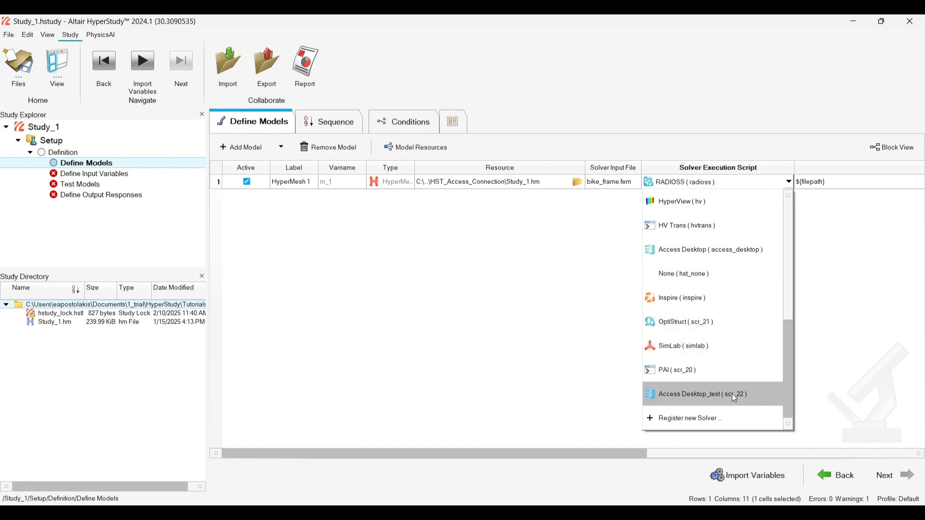
pyautogui.click(691, 399)
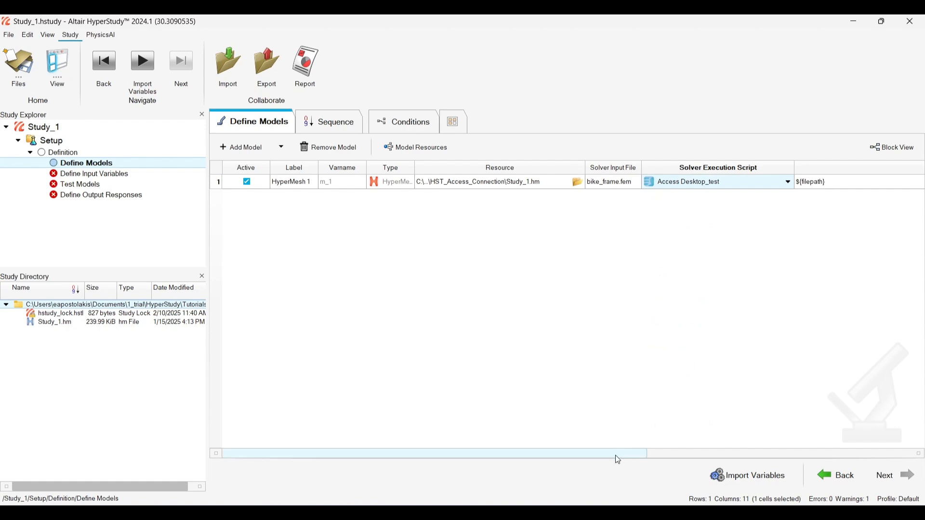
# Open the solver input arguments editor for the HyperMesh model and maximize its window
pyautogui.moveTo(615, 455); pyautogui.dragTo(829, 474)
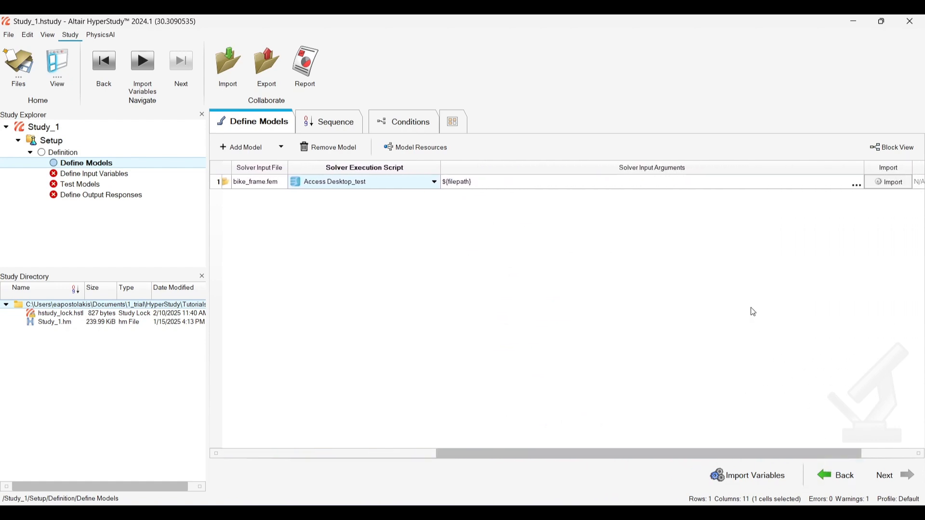
pyautogui.click(856, 187)
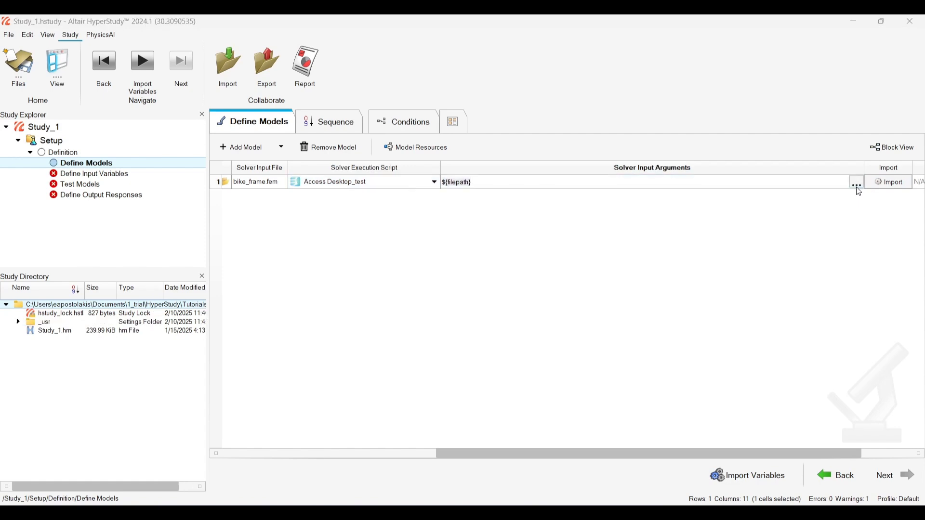
pyautogui.moveTo(922, 200); pyautogui.dragTo(484, 16)
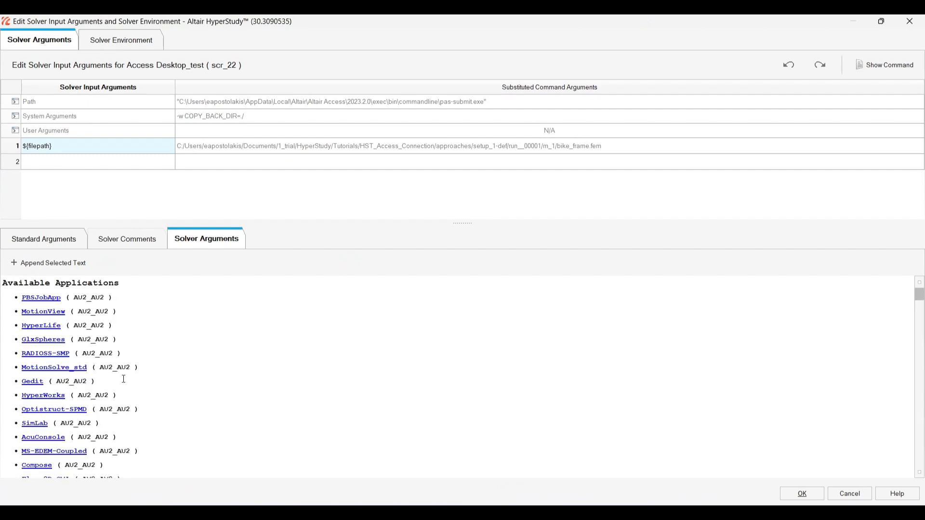
# Check the available solver applications, and add the standard file reference ${m_1.file_1} as the second solver input argument
pyautogui.keyDown('ctrl'); pyautogui.scroll(3, 124, 379); pyautogui.keyUp('ctrl')
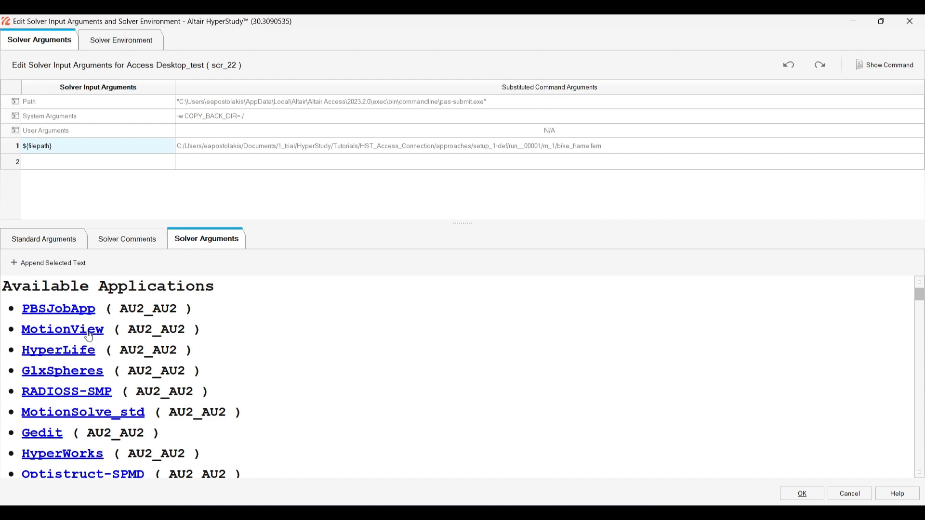
pyautogui.scroll(-4, 90, 337)
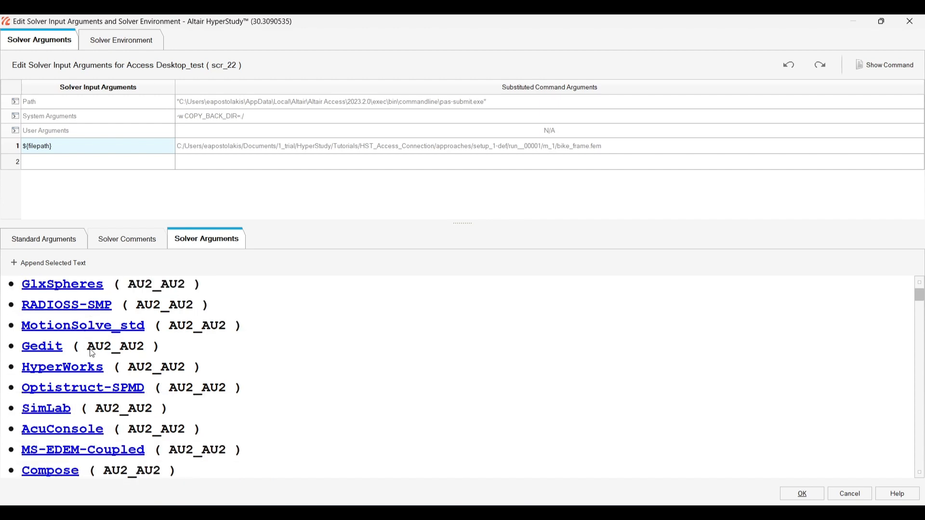
pyautogui.scroll(-5, 92, 353)
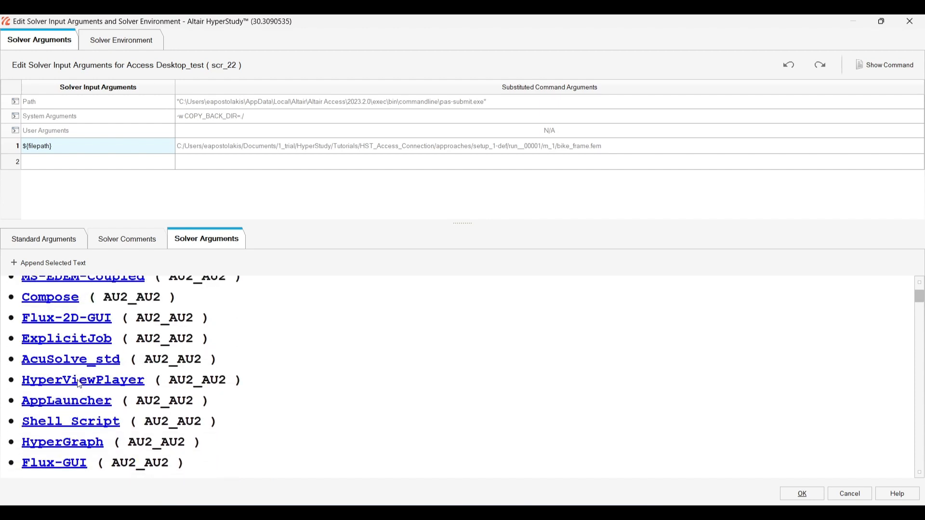
pyautogui.scroll(-5, 79, 385)
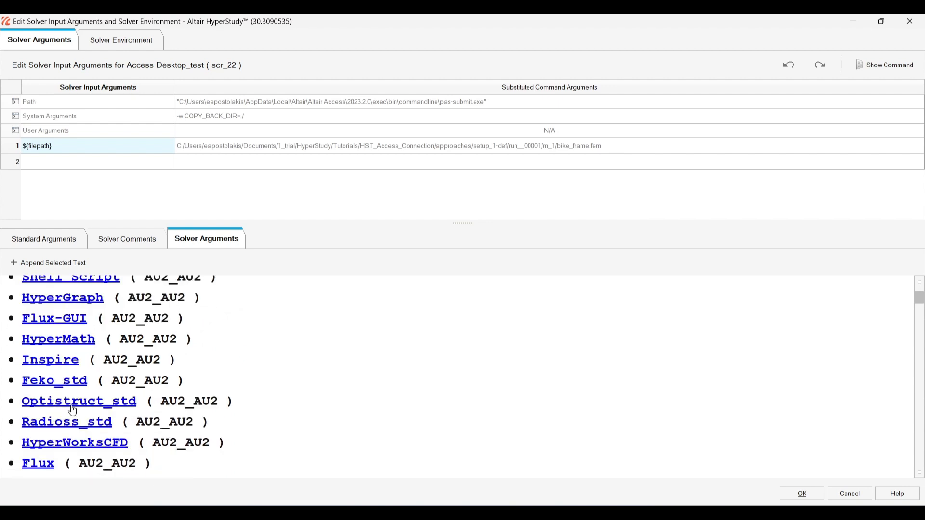
pyautogui.scroll(1, 70, 406)
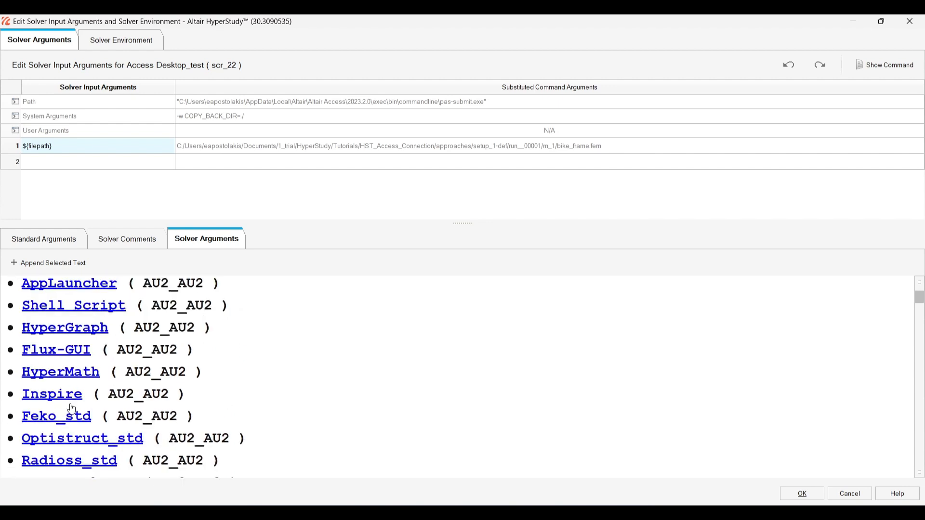
pyautogui.click(51, 240)
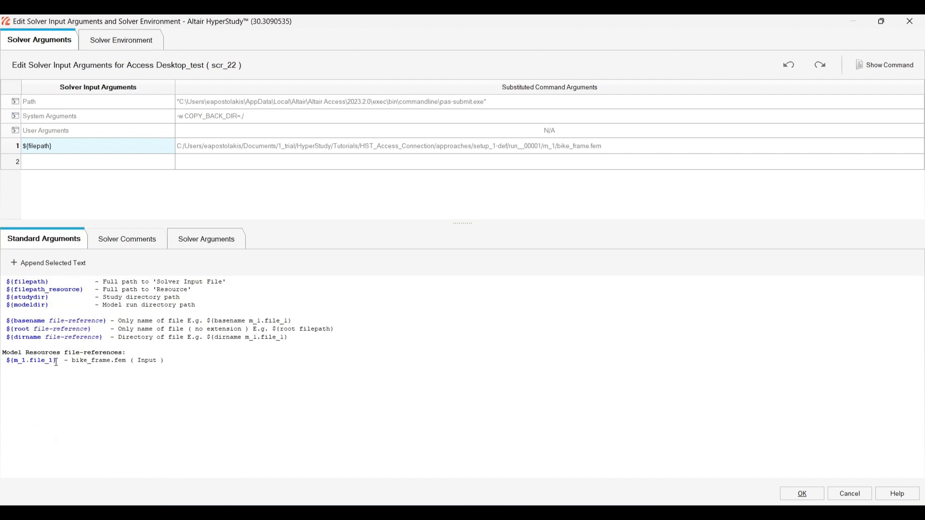
pyautogui.moveTo(56, 363); pyautogui.dragTo(36, 159)
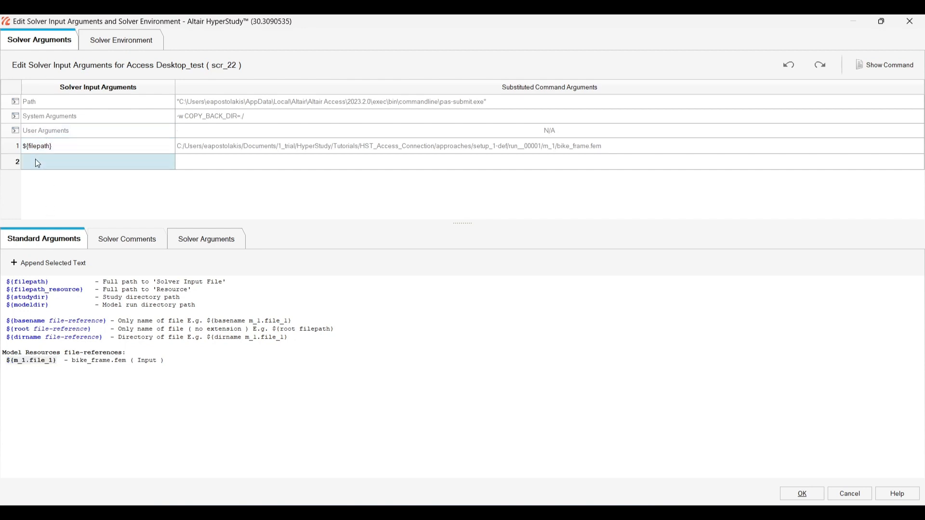
# Examine the required and optional submission arguments listed for the Optistruct_std solver application
pyautogui.click(201, 244)
pyautogui.scroll(-1, 80, 415)
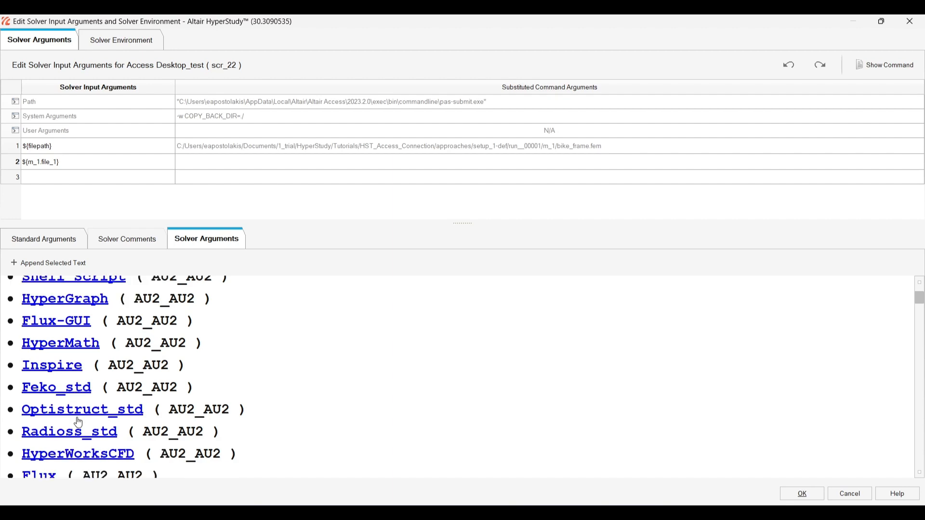
pyautogui.click(71, 413)
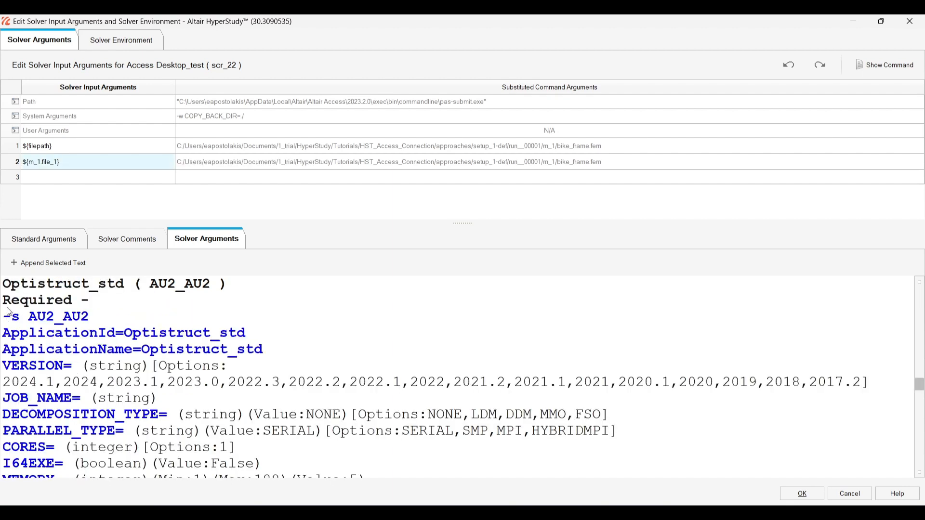
pyautogui.scroll(-1, 91, 353)
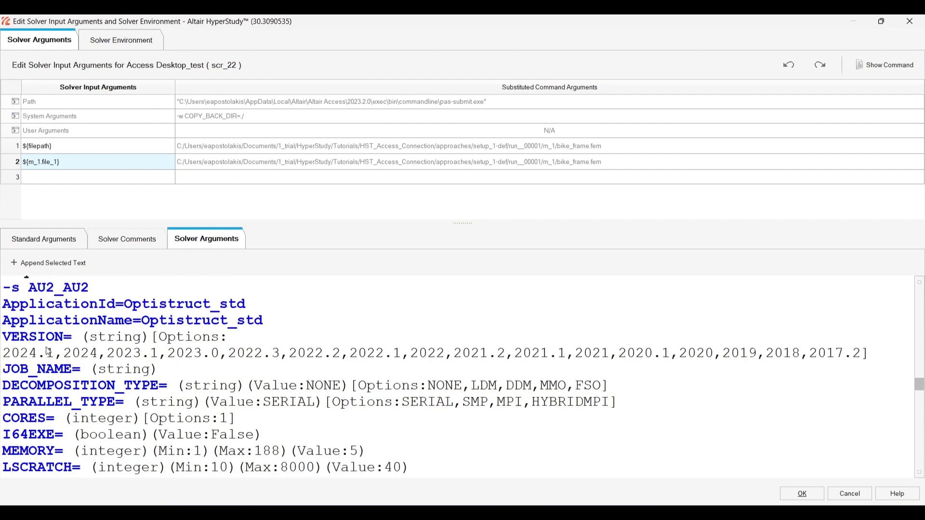
pyautogui.scroll(-2, 65, 362)
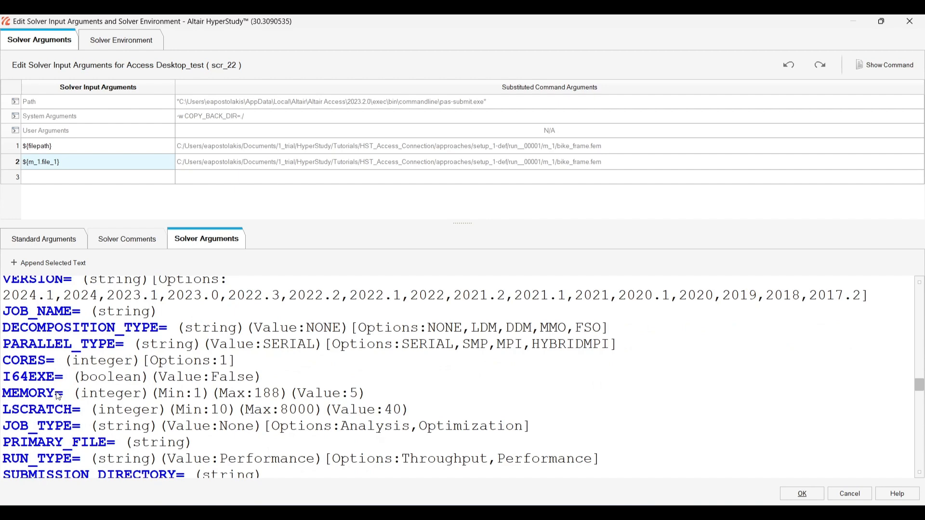
pyautogui.scroll(-1, 60, 396)
pyautogui.scroll(-1, 69, 402)
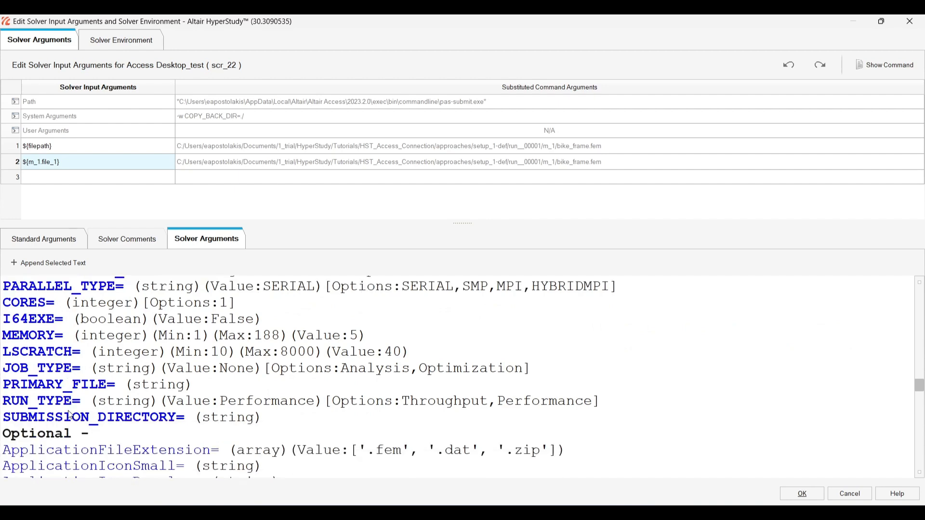
pyautogui.scroll(-3, 70, 409)
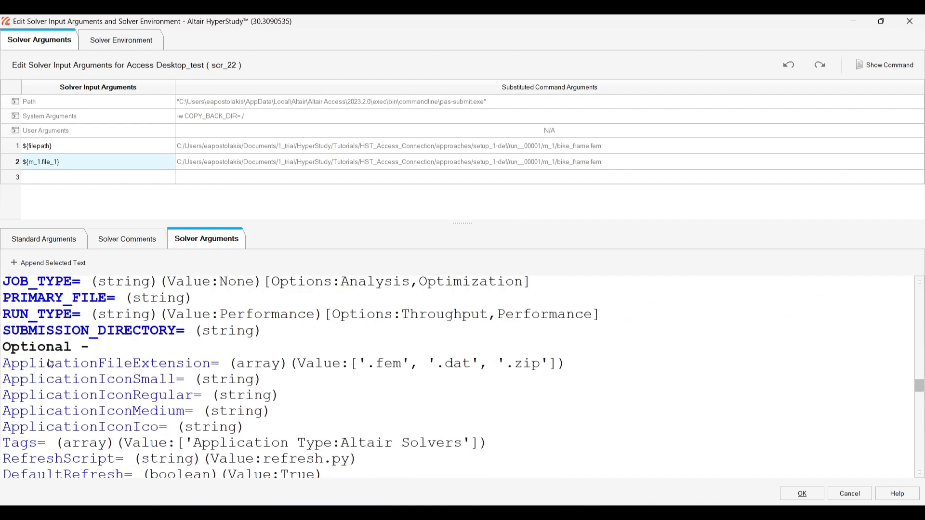
pyautogui.scroll(5, 44, 388)
pyautogui.scroll(3, 42, 387)
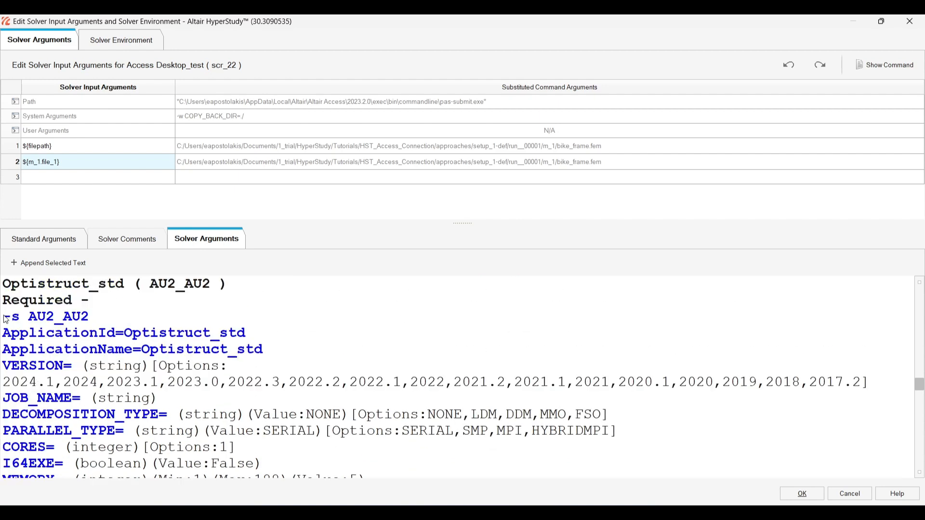
# Add the required Optistruct_std arguments, from -s AU2_AU2 through SUBMISSION_DIRECTORY=, including VERSION=2024.1, JOB_TYPE=Analysis and PRIMARY_FILE=./bike_frame.fem, and accept the solver arguments
pyautogui.moveTo(2, 317); pyautogui.dragTo(56, 179)
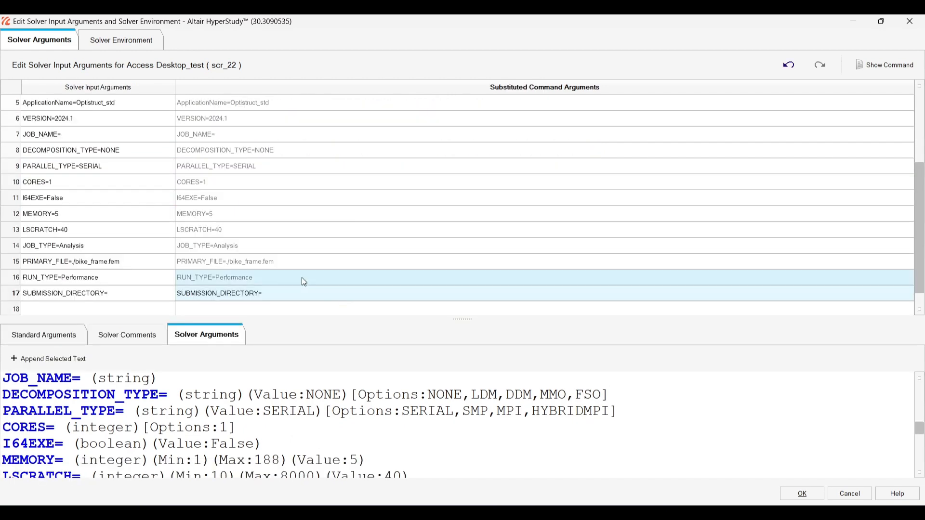
pyautogui.scroll(3, 289, 268)
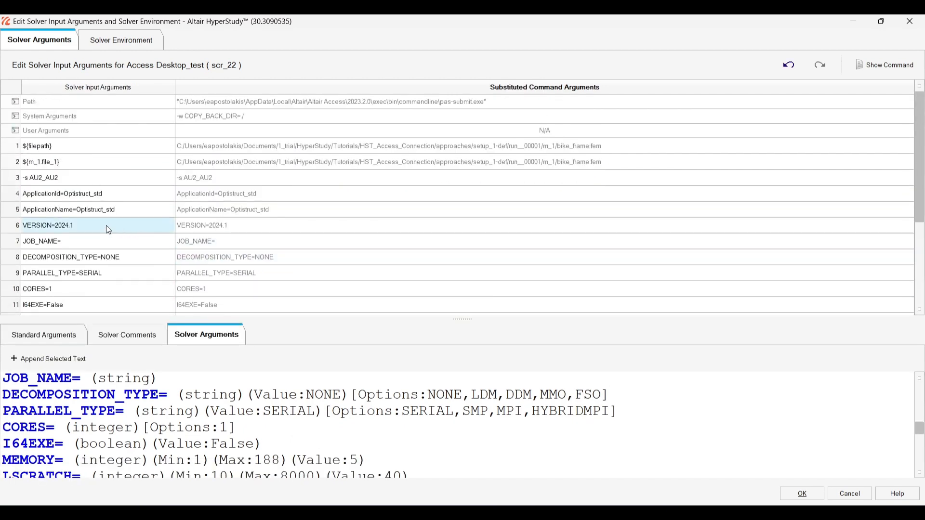
pyautogui.scroll(-3, 106, 228)
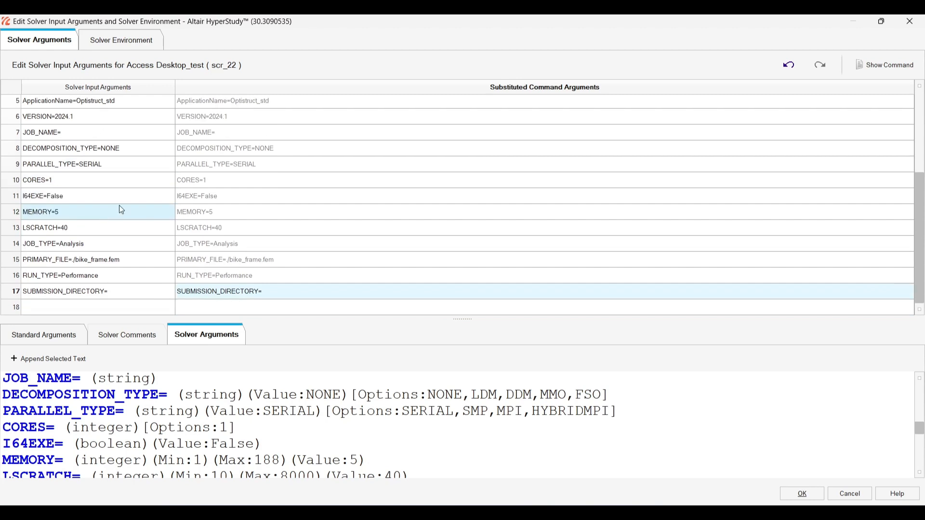
pyautogui.doubleClick(72, 260)
pyautogui.moveTo(127, 263); pyautogui.dragTo(83, 261)
pyautogui.click(75, 260)
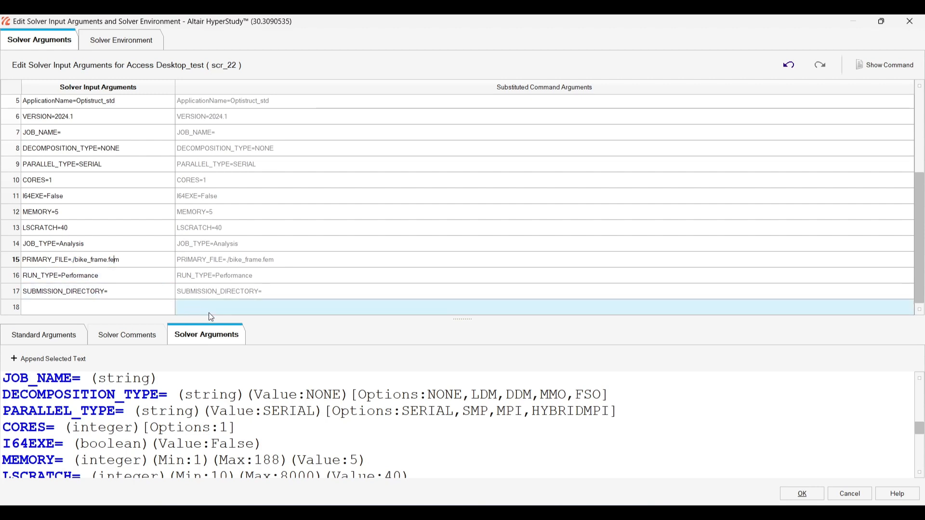
pyautogui.click(802, 494)
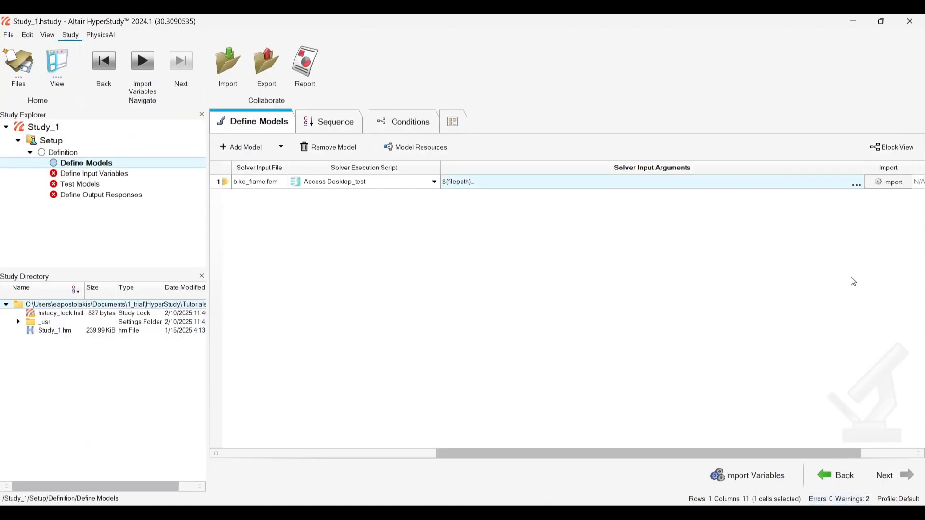
# Import the HyperMesh model's variables, and review the study's input variables and output responses definitions
pyautogui.click(899, 186)
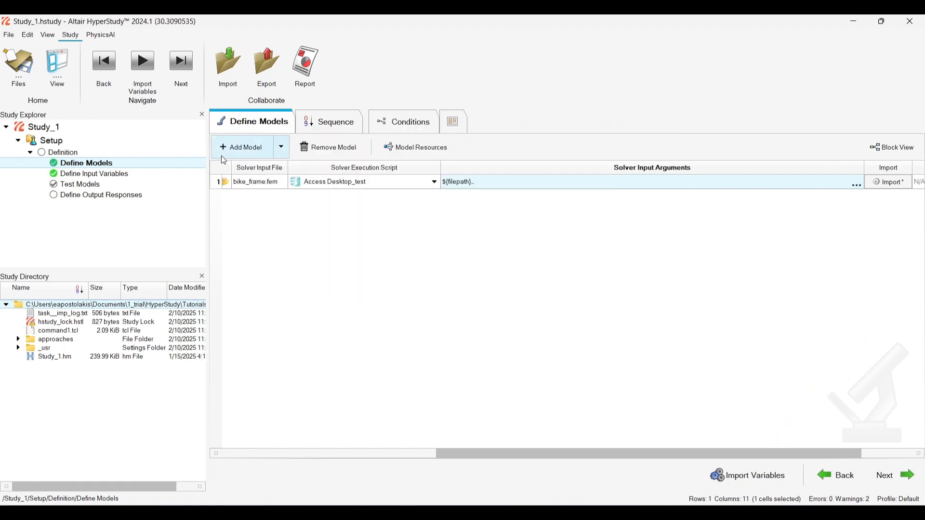
pyautogui.click(106, 174)
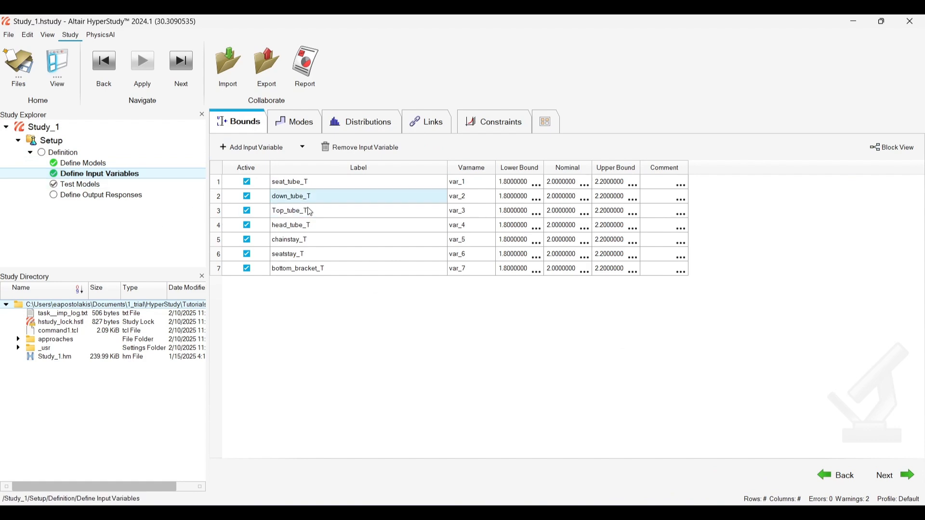
pyautogui.click(106, 192)
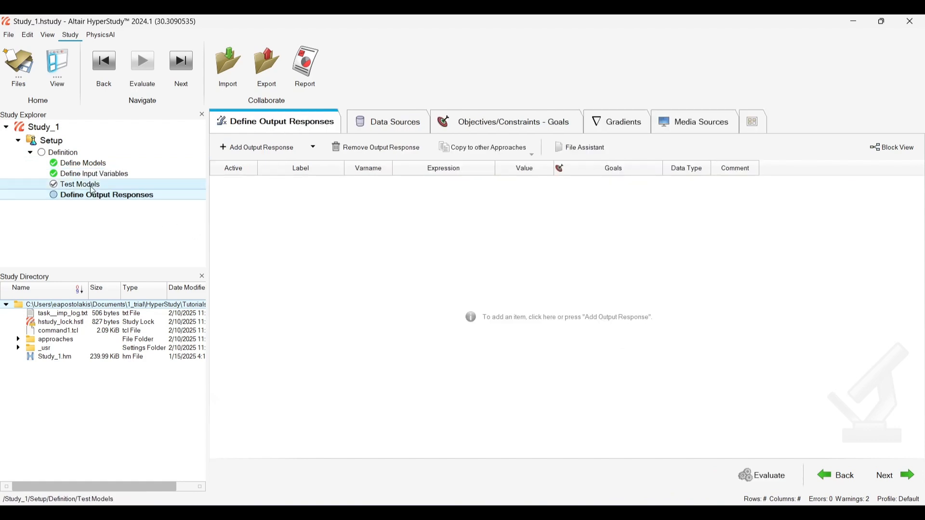
# Run the definition for the model test, and check the submitted job's status in Altair Access
pyautogui.click(91, 184)
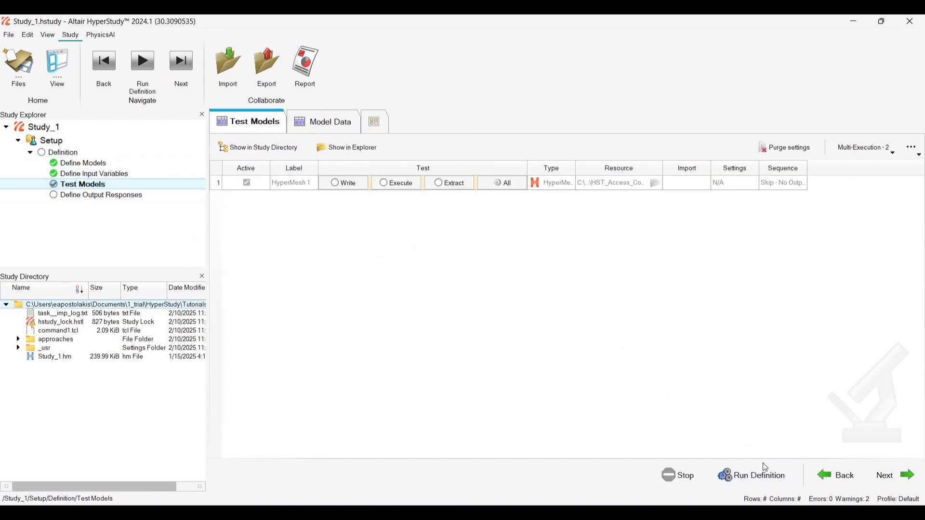
pyautogui.click(770, 480)
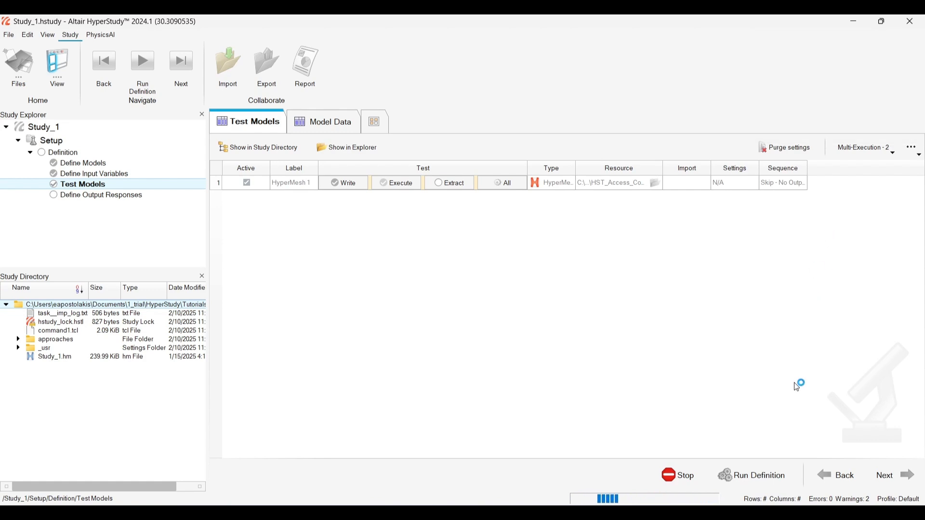
pyautogui.click(738, 513)
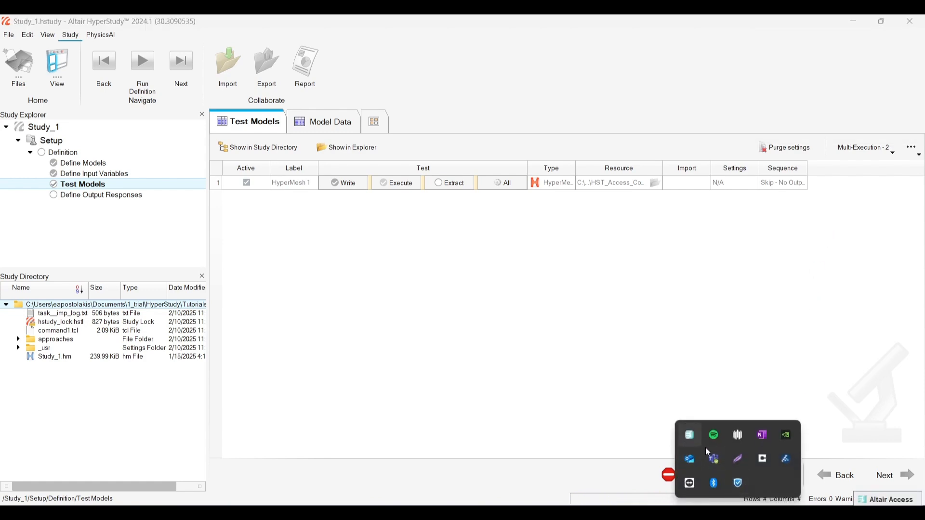
pyautogui.click(690, 436)
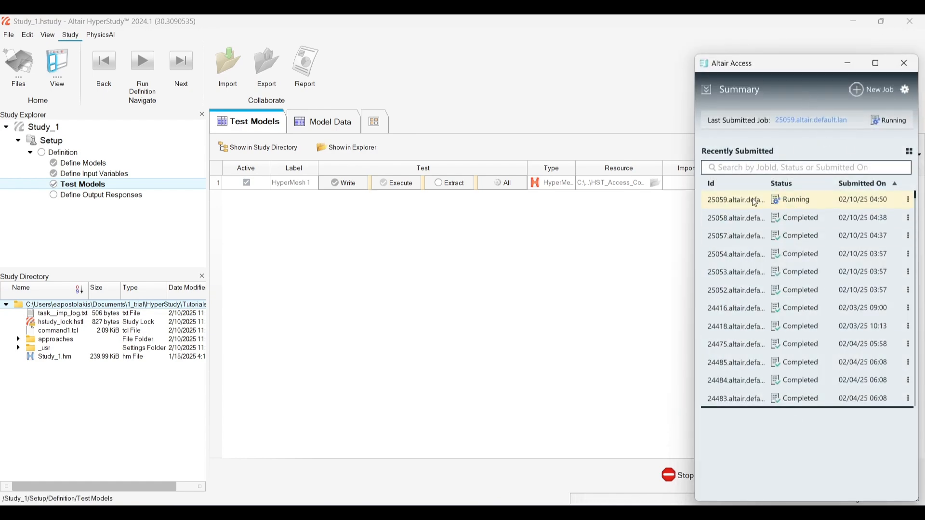
pyautogui.click(855, 65)
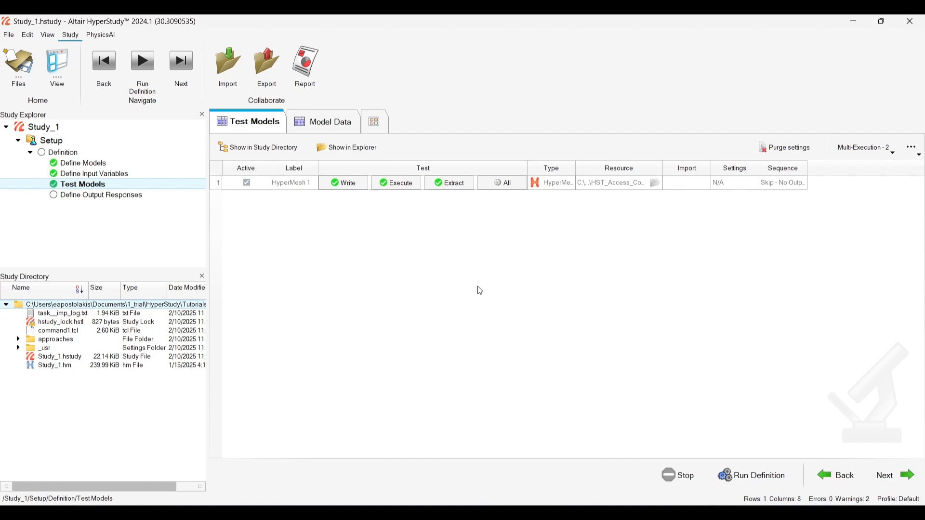
# Examine the solver output files of the test run in the run__00001/m_1 folder in File Explorer
pyautogui.click(331, 148)
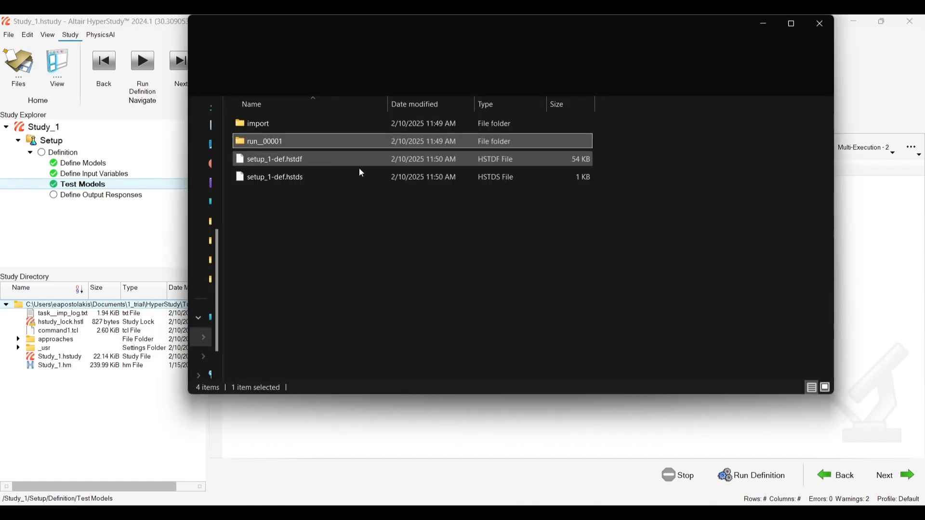
pyautogui.doubleClick(269, 144)
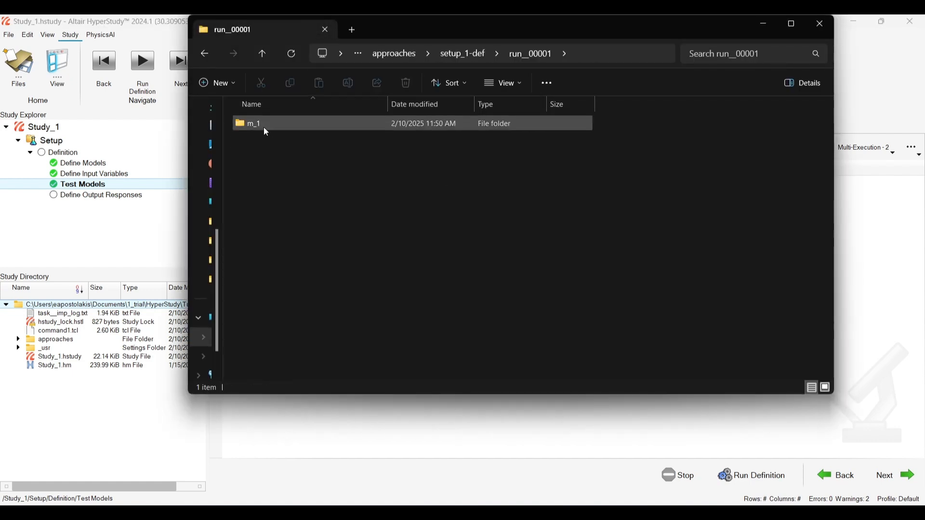
pyautogui.doubleClick(266, 129)
pyautogui.scroll(-3, 309, 192)
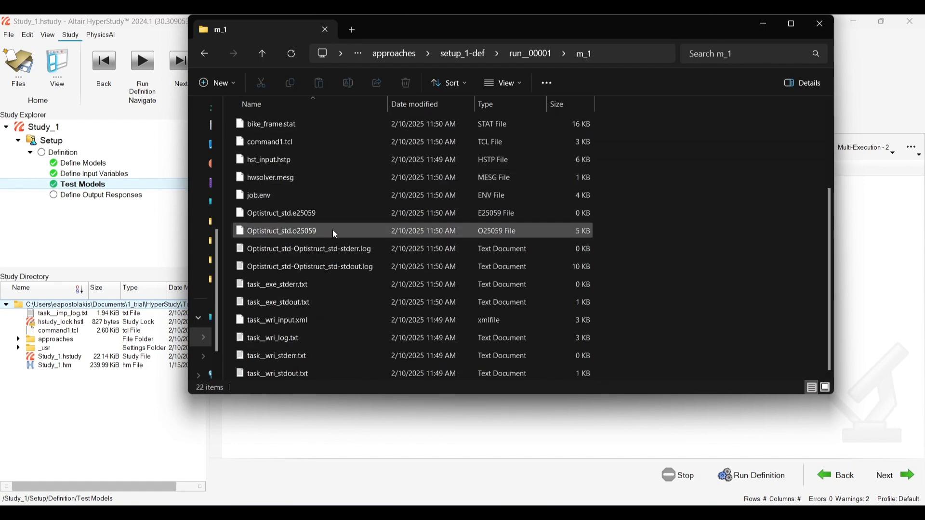
pyautogui.scroll(3, 335, 226)
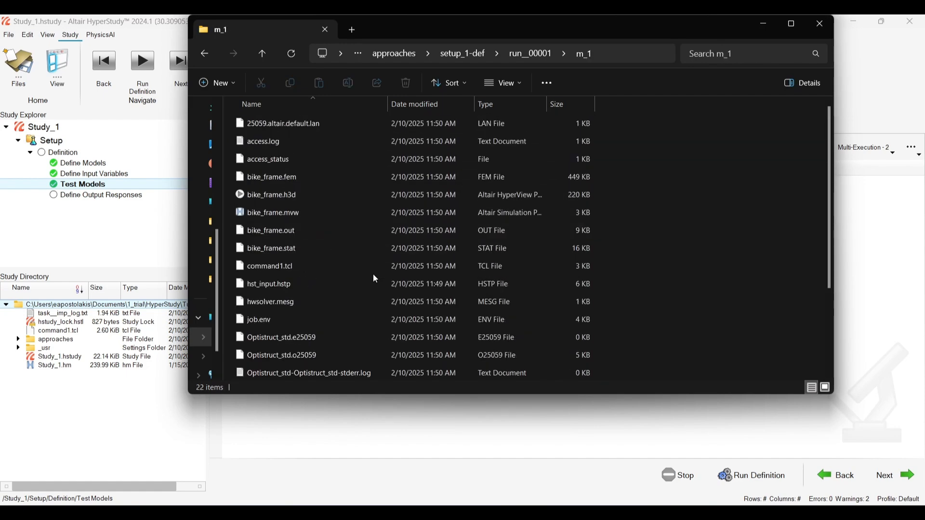
pyautogui.scroll(-3, 373, 278)
pyautogui.scroll(3, 363, 279)
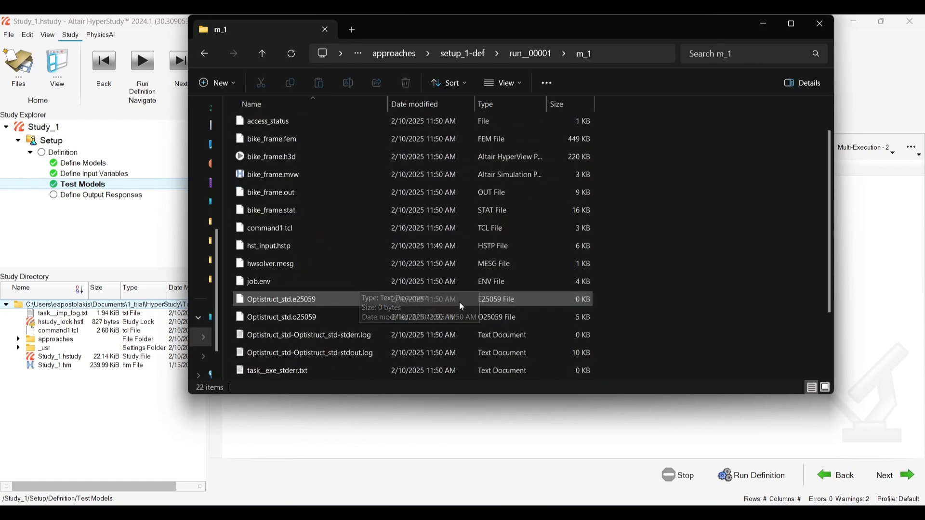
pyautogui.click(826, 28)
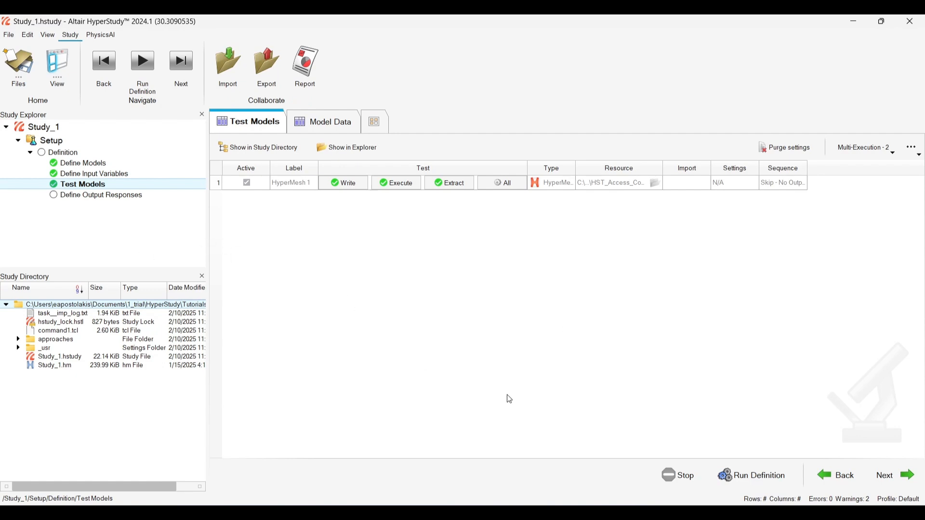
# Apply the Modified Extensible Lattice Sequence specification with 40 runs to DOE 1, and proceed to its evaluation
pyautogui.click(138, 221)
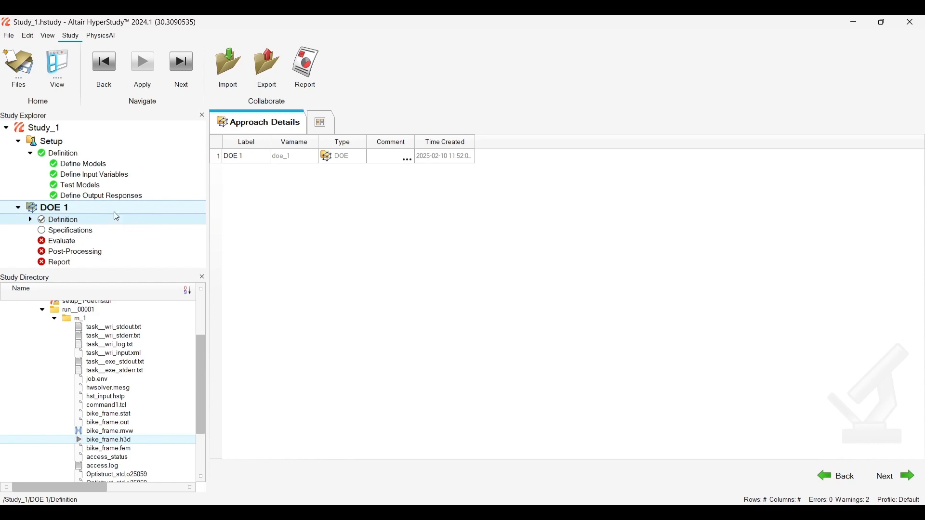
pyautogui.click(99, 196)
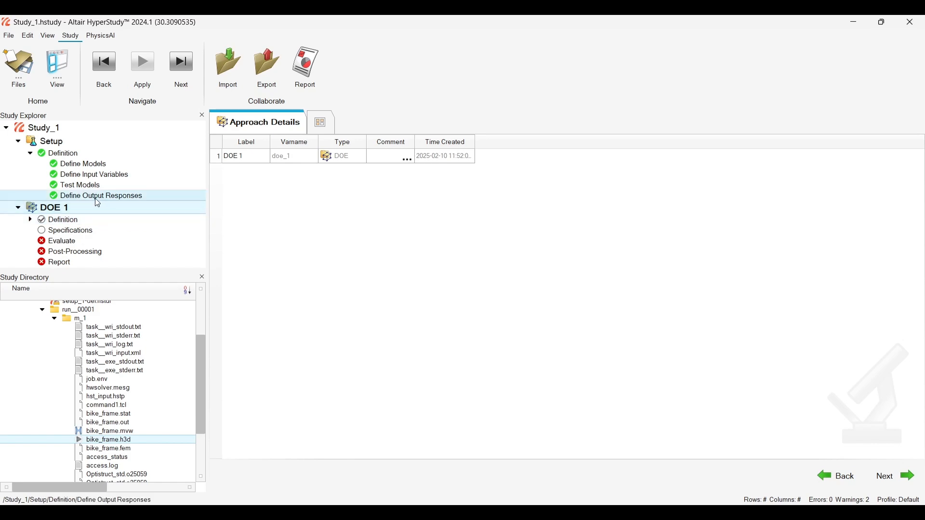
pyautogui.click(72, 230)
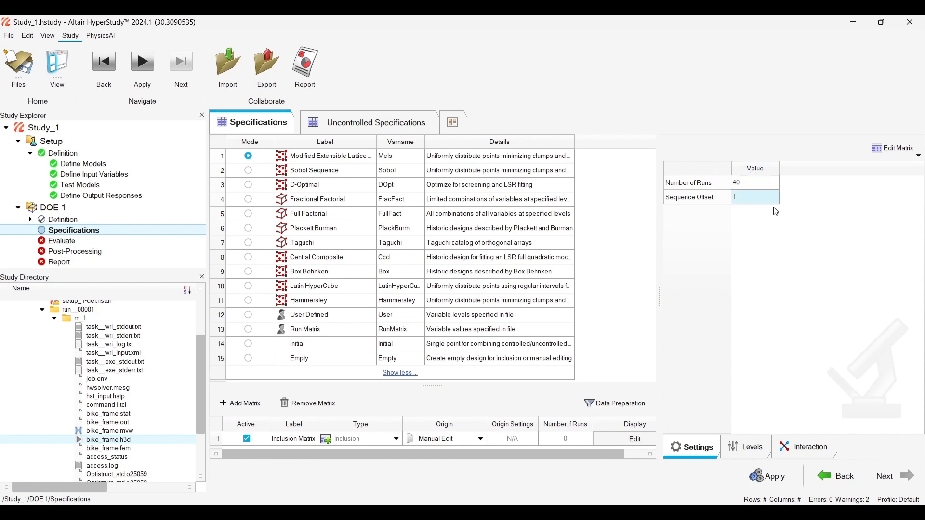
pyautogui.click(776, 478)
pyautogui.click(885, 476)
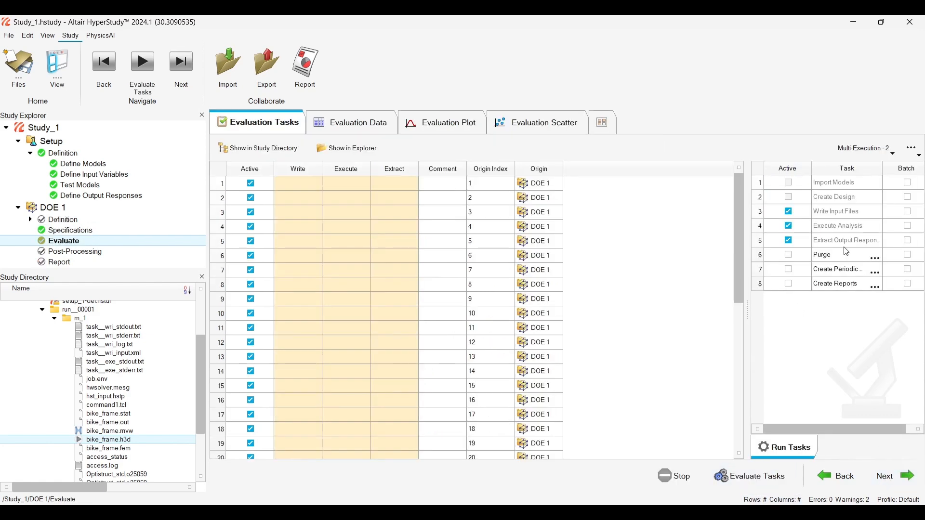
# Set multi-execution to 10 concurrent jobs and start evaluating the DOE 1 tasks
pyautogui.click(872, 152)
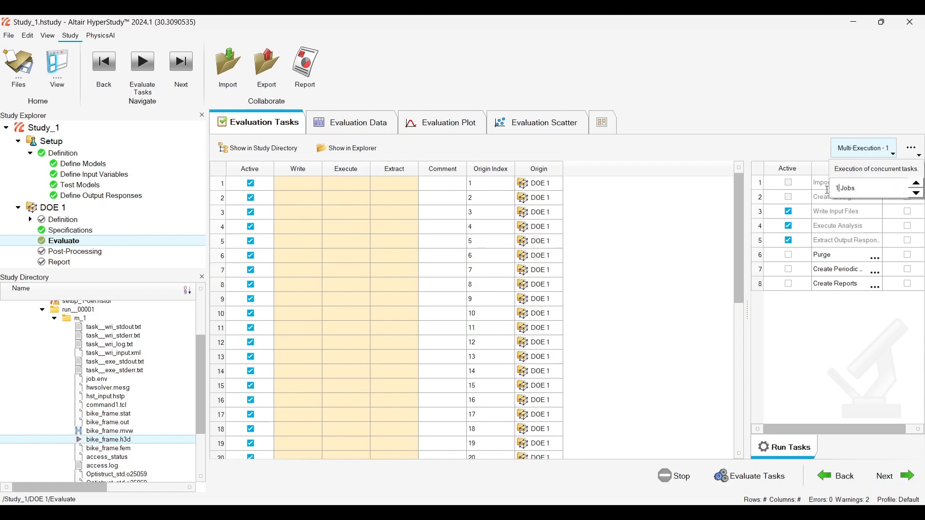
pyautogui.write('0')
pyautogui.press('Return')
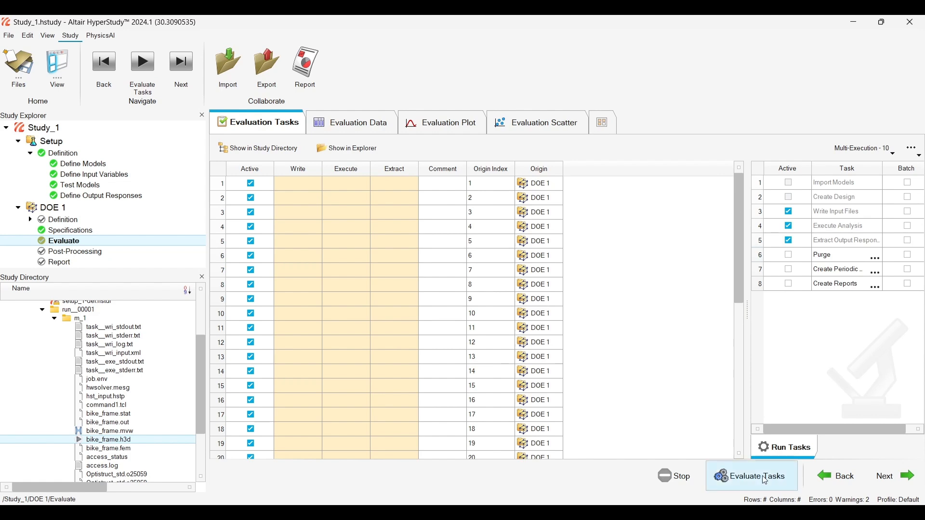
pyautogui.click(726, 470)
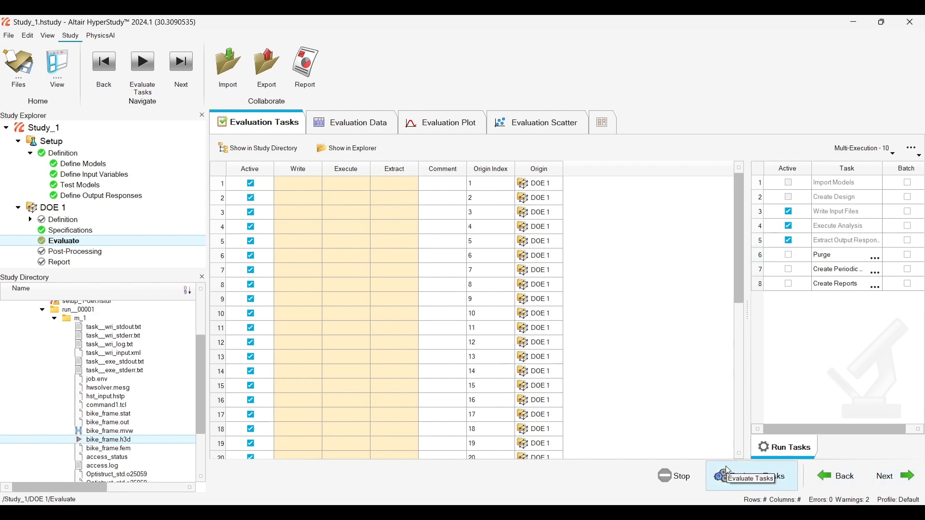